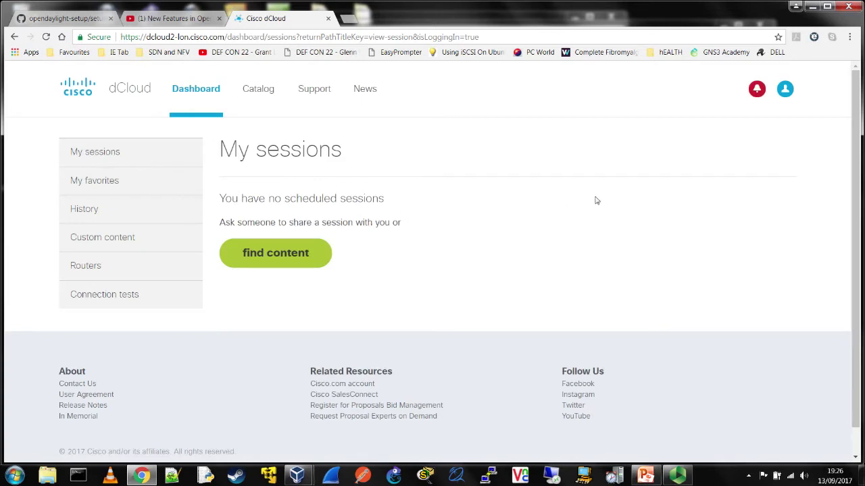
- Check the account's data center and open the dCloud content catalog
click(785, 94)
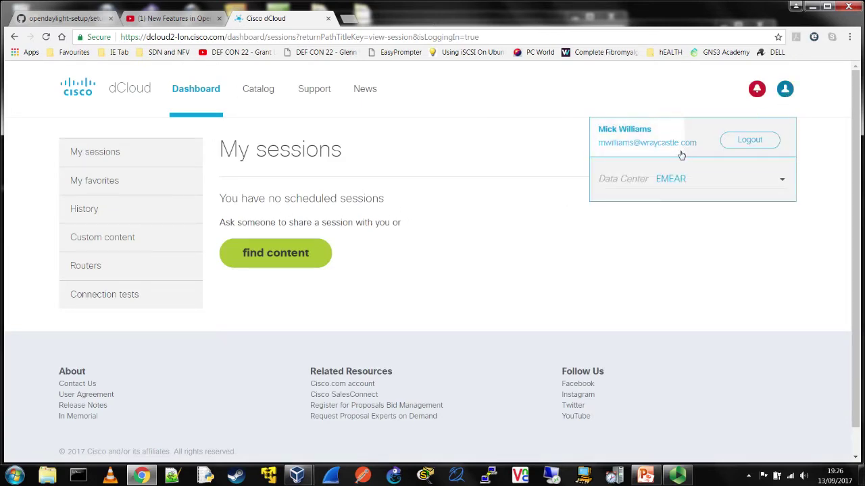
click(471, 129)
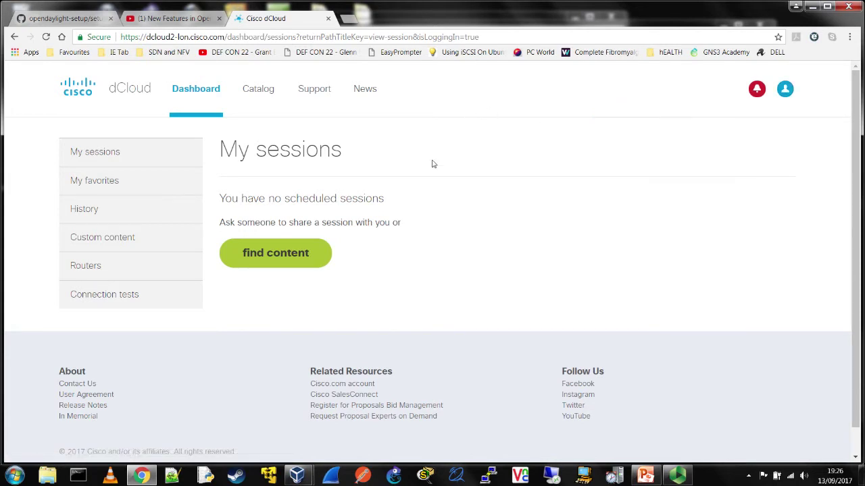
click(258, 98)
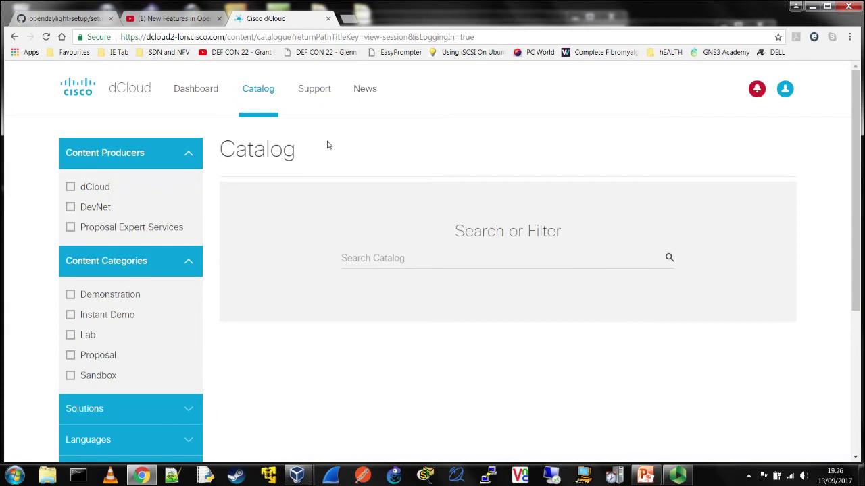
- Review the GitHub setup guide's instructions for creating a Cisco account and finding and scheduling the OpenDaylight lab
click(58, 20)
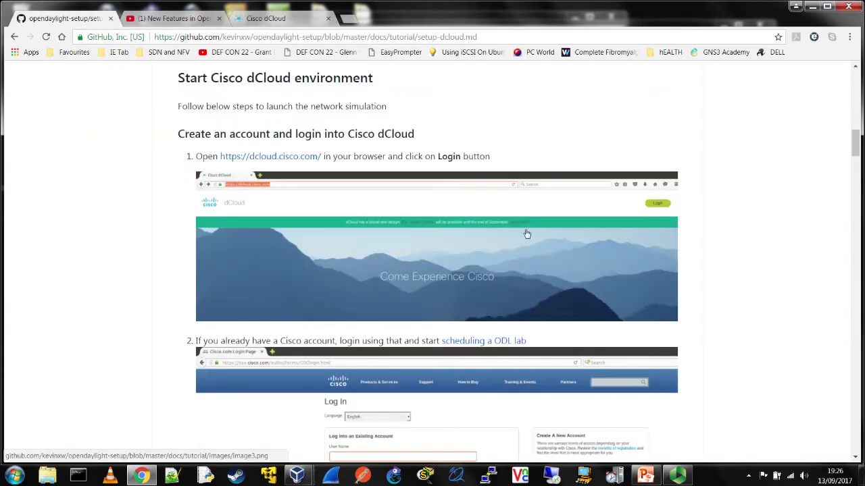
scroll(520, 222, down, 3)
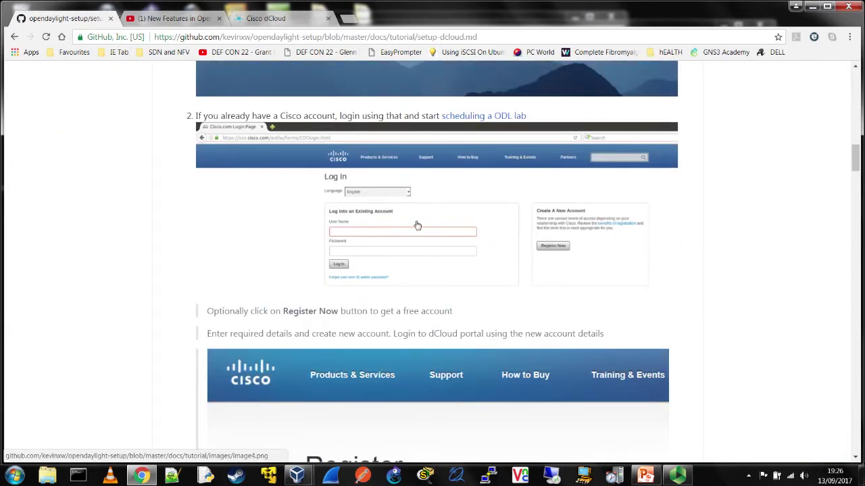
scroll(417, 223, down, 1)
scroll(424, 231, down, 6)
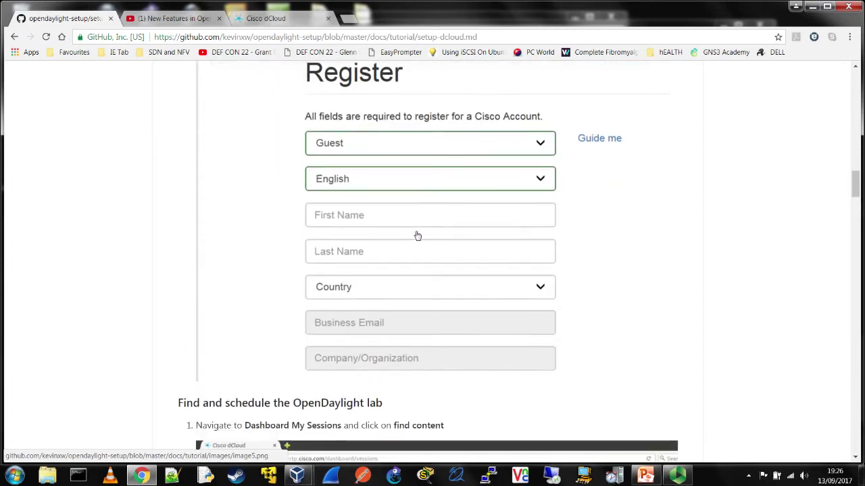
scroll(417, 235, down, 5)
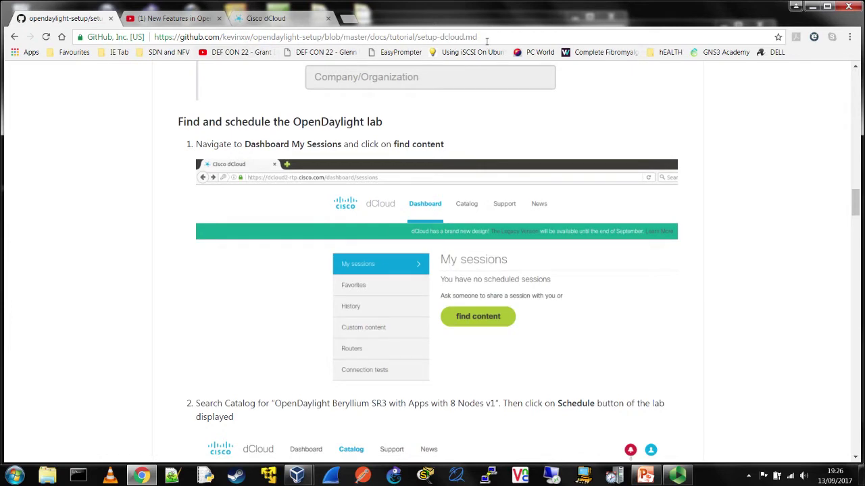
drag(486, 41, 152, 37)
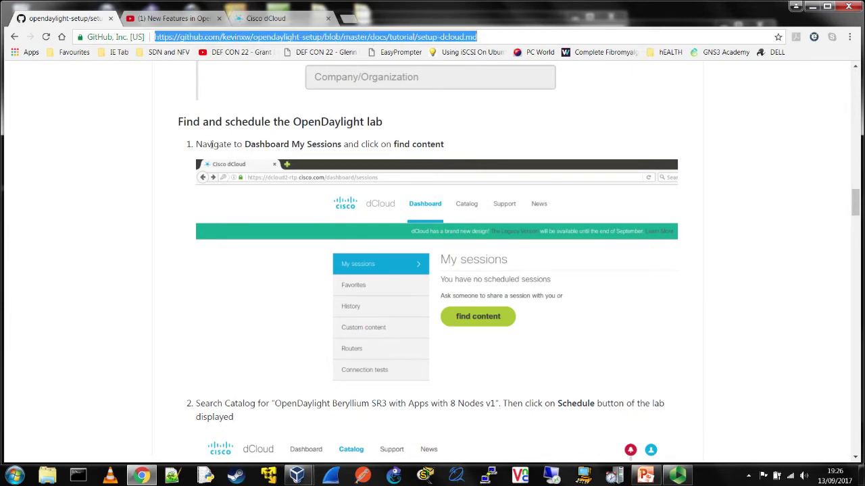
click(154, 247)
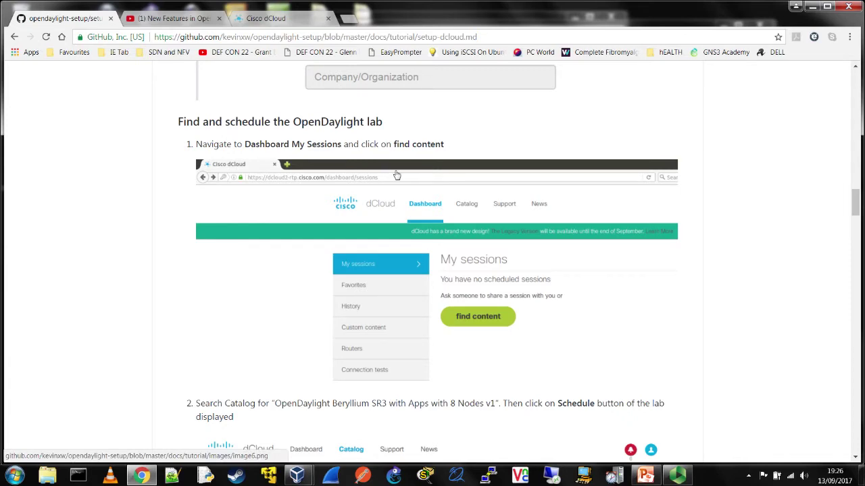
scroll(397, 181, down, 1)
scroll(408, 223, down, 2)
scroll(426, 250, down, 3)
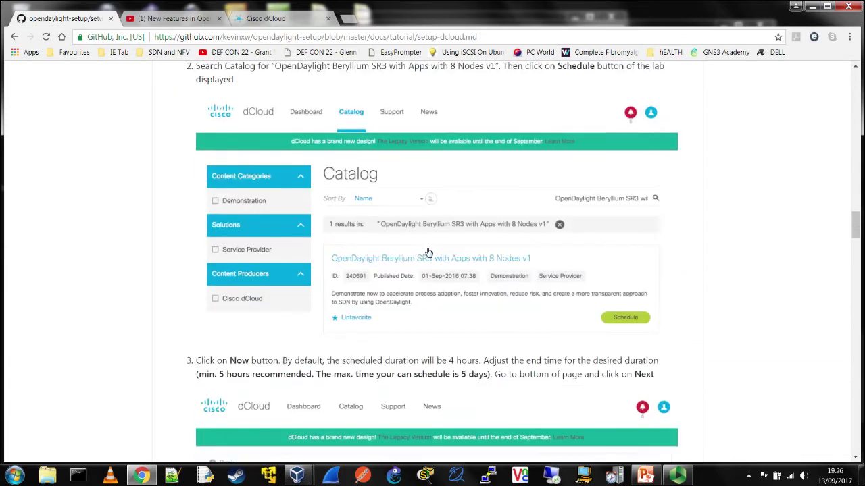
scroll(428, 252, down, 2)
scroll(428, 252, up, 2)
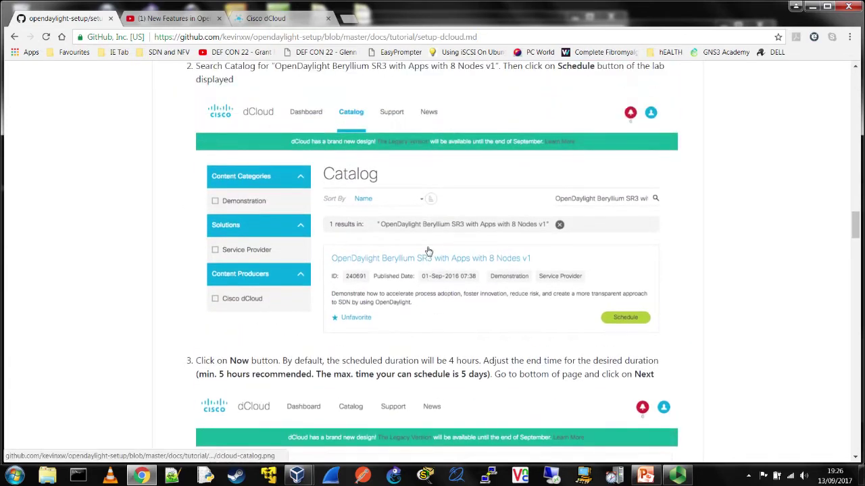
- Copy the lab name "OpenDaylight Beryllium SR3 with Apps with 8 Nodes v1" from the guide and search the dCloud catalog for it
scroll(377, 164, up, 1)
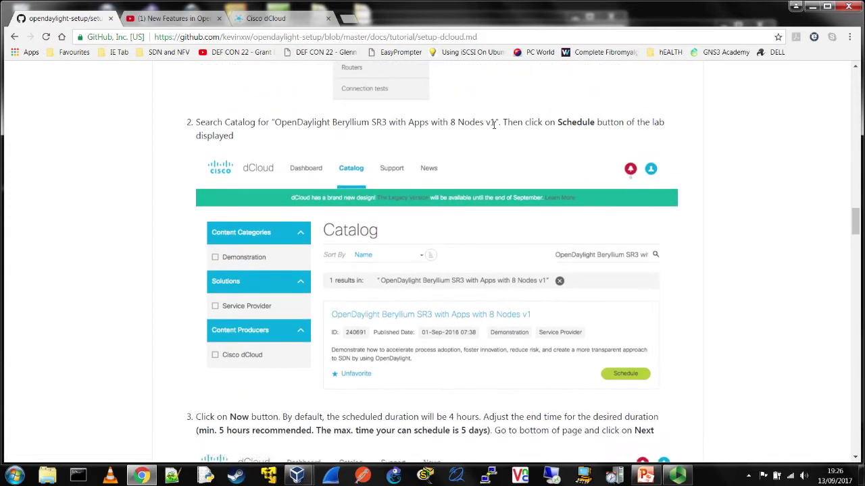
drag(496, 125, 280, 127)
key(ctrl+c)
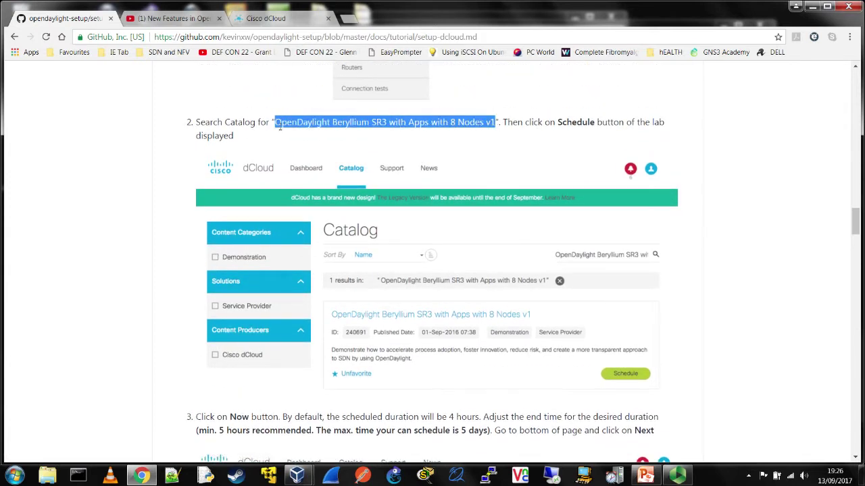
click(288, 23)
click(424, 266)
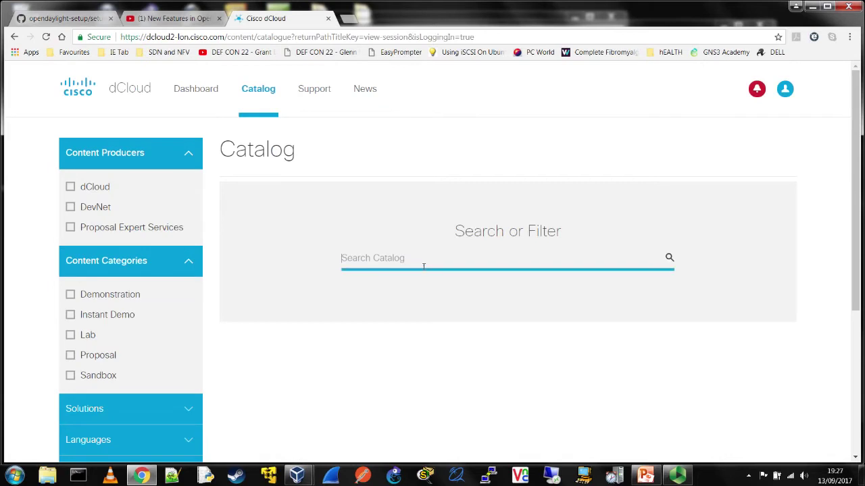
key(ctrl+v)
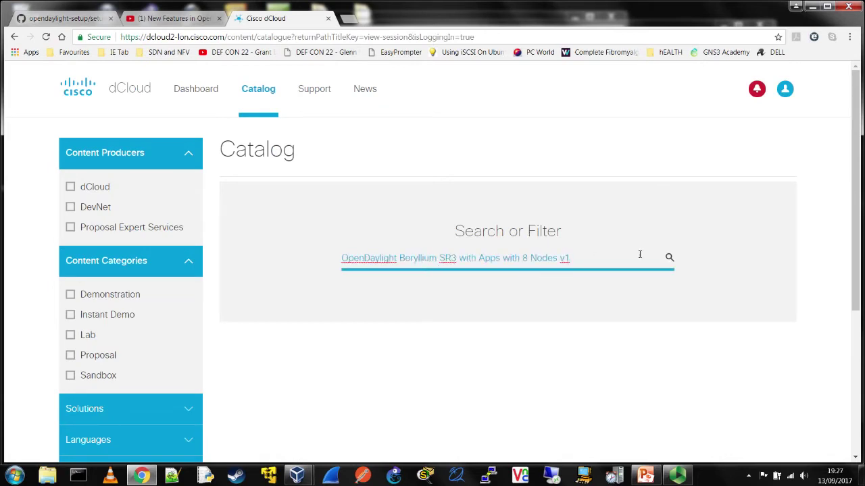
click(670, 259)
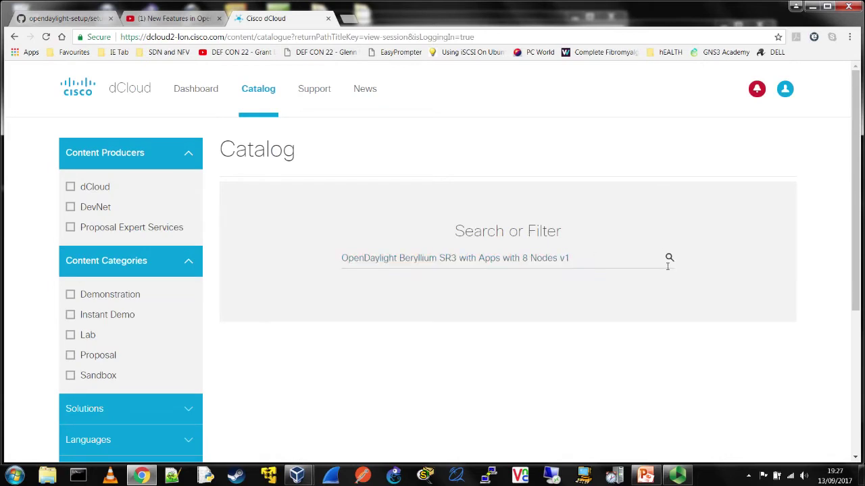
click(621, 259)
key(Return)
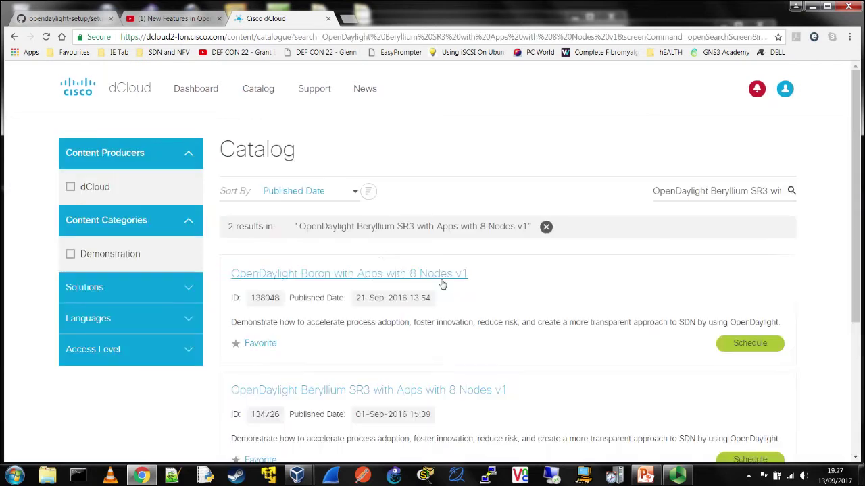
- Start scheduling the OpenDaylight Beryllium SR3 lab and accept the proposed slot of 13-Sep-2017, 19:30 to 23:30
scroll(327, 283, down, 3)
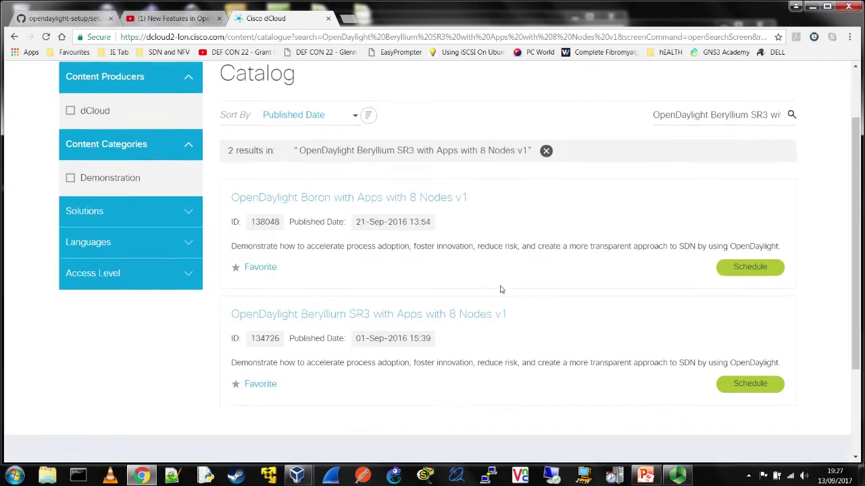
scroll(406, 264, down, 1)
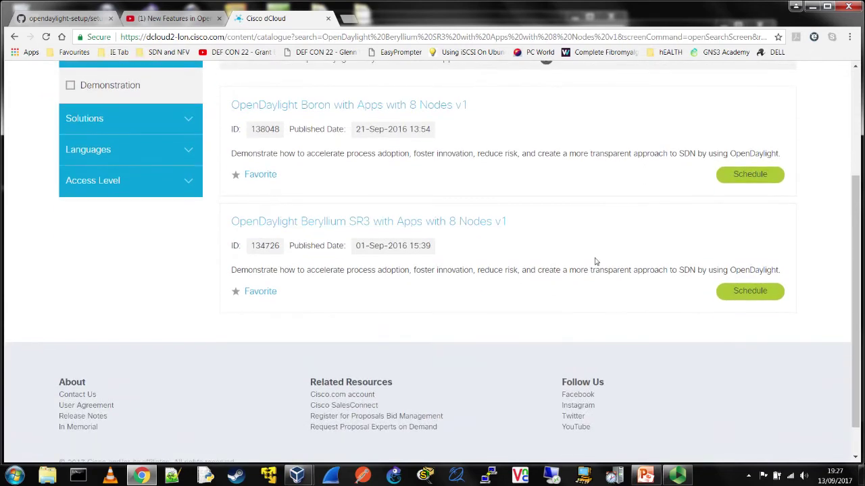
click(751, 293)
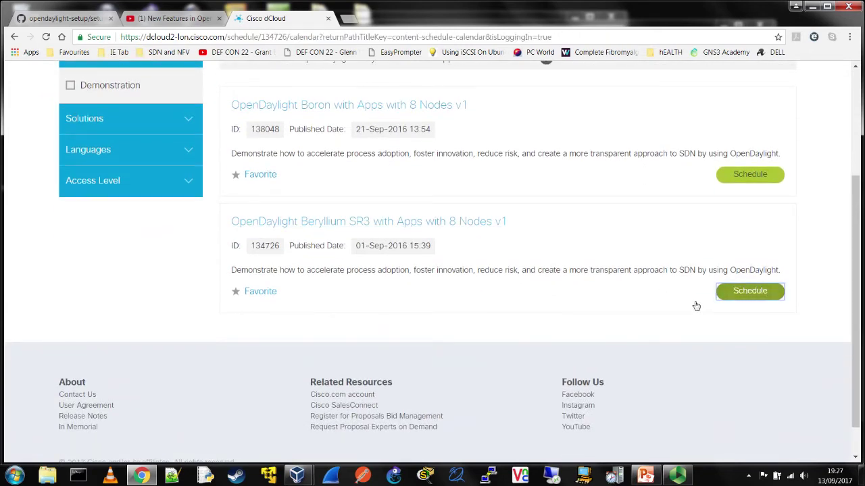
scroll(498, 281, down, 1)
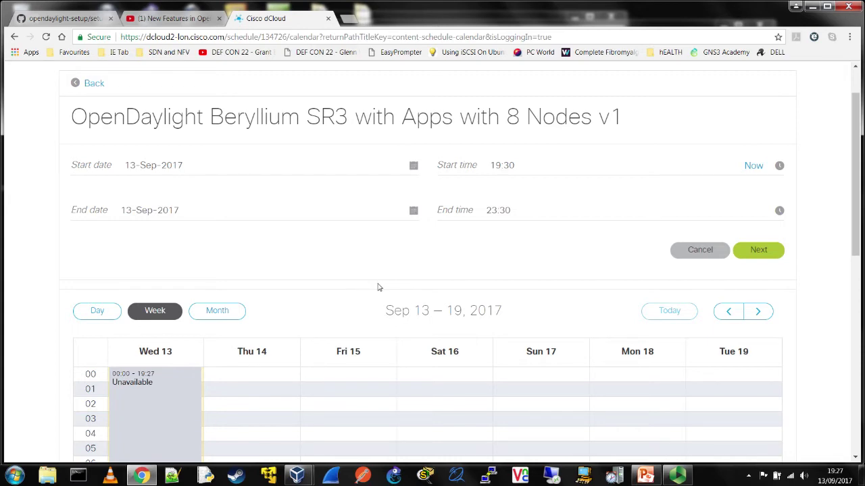
scroll(378, 287, down, 2)
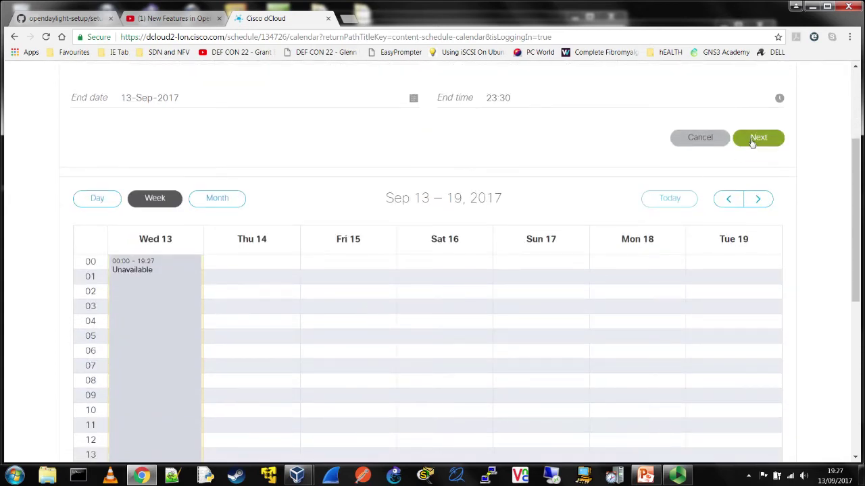
click(752, 140)
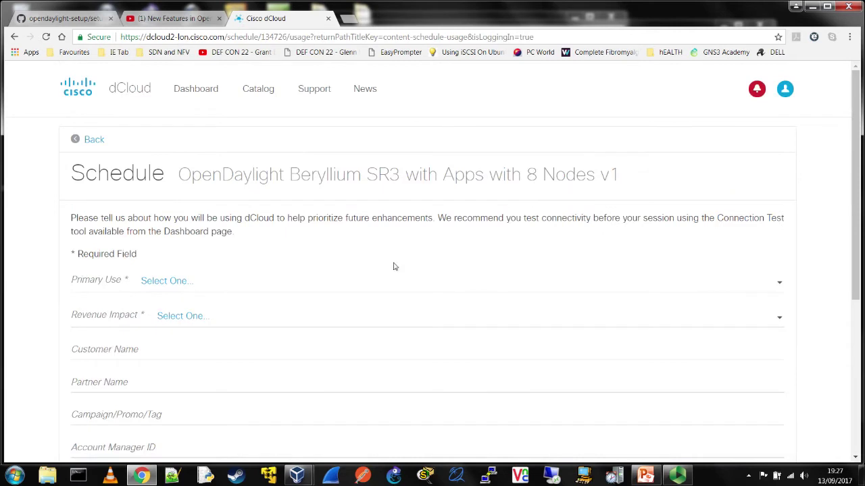
- Set the primary use to Training, the revenue impact to Not Applicable and the training use to Self Study
scroll(247, 280, down, 1)
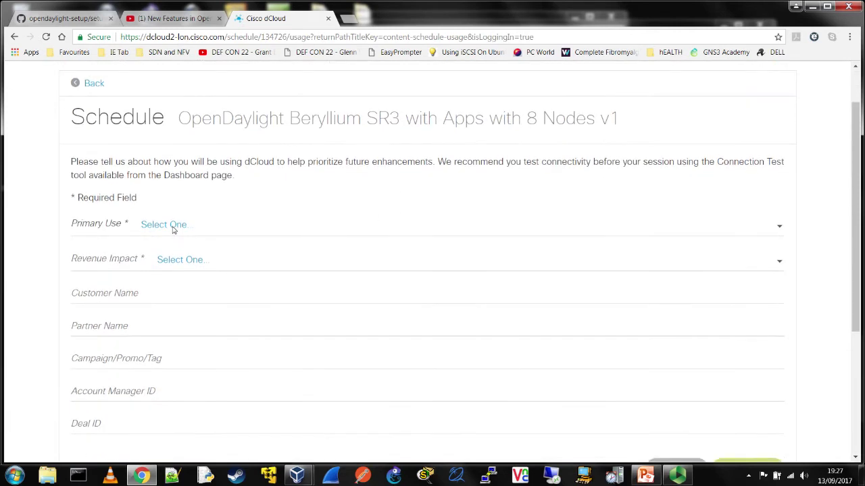
click(780, 225)
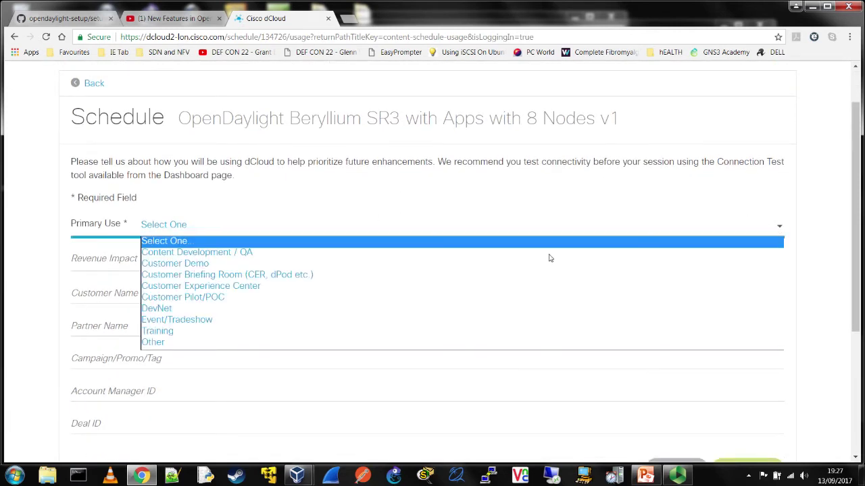
click(247, 331)
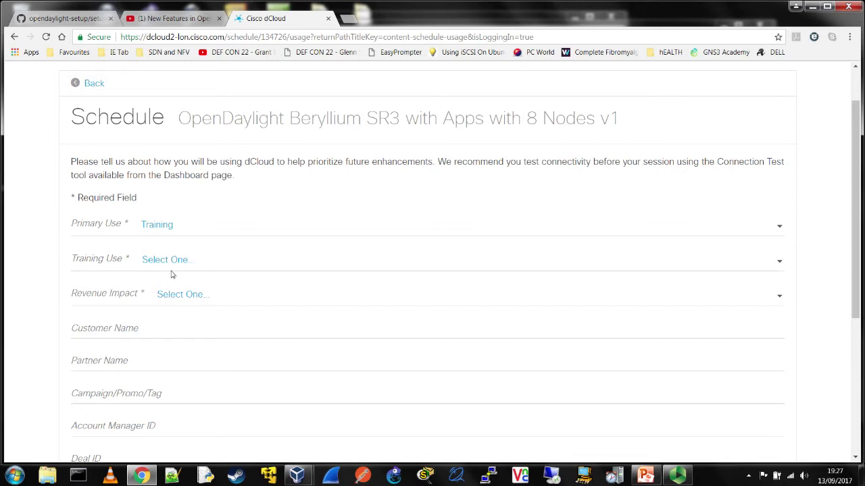
click(178, 298)
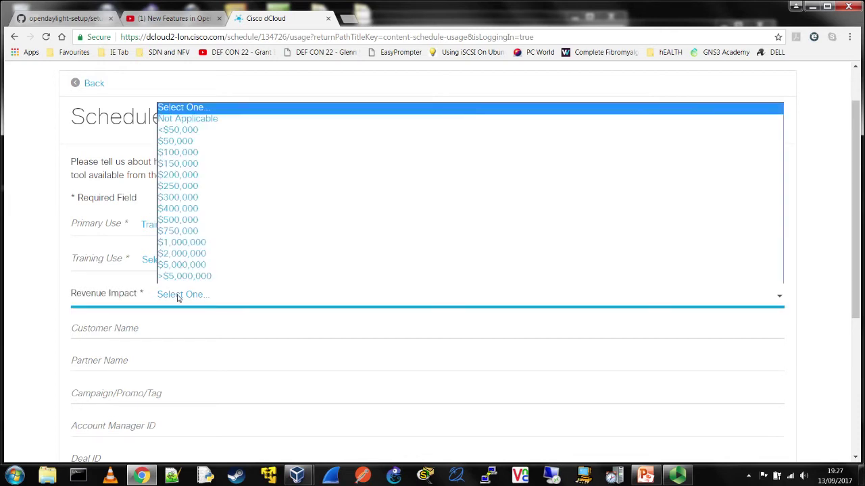
click(188, 119)
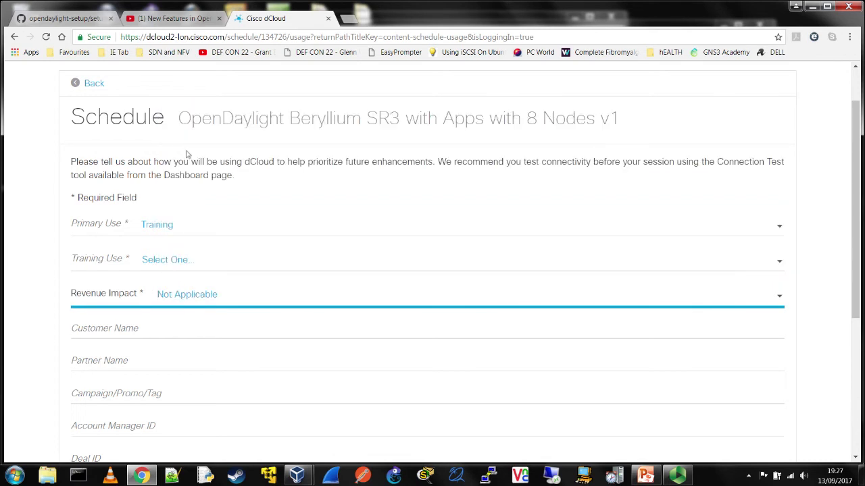
click(180, 267)
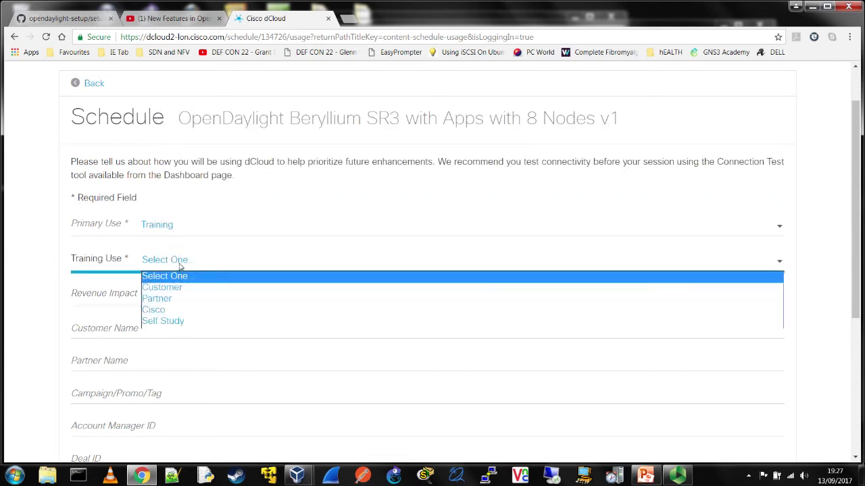
click(175, 321)
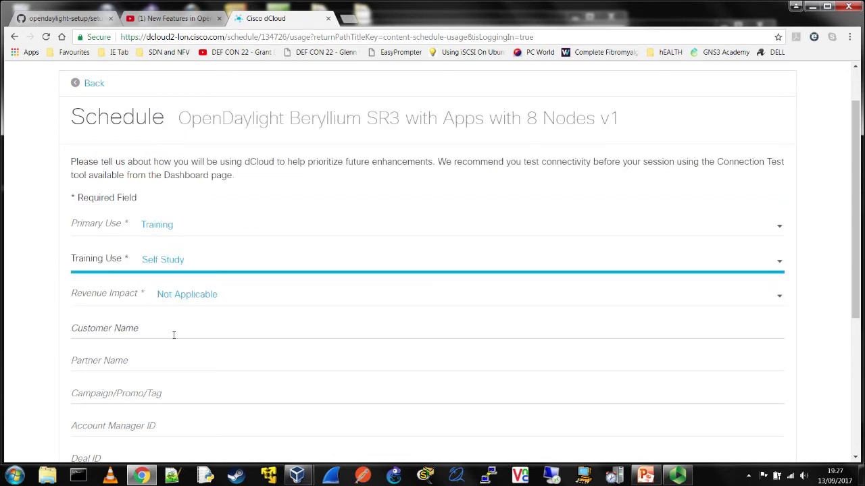
click(173, 333)
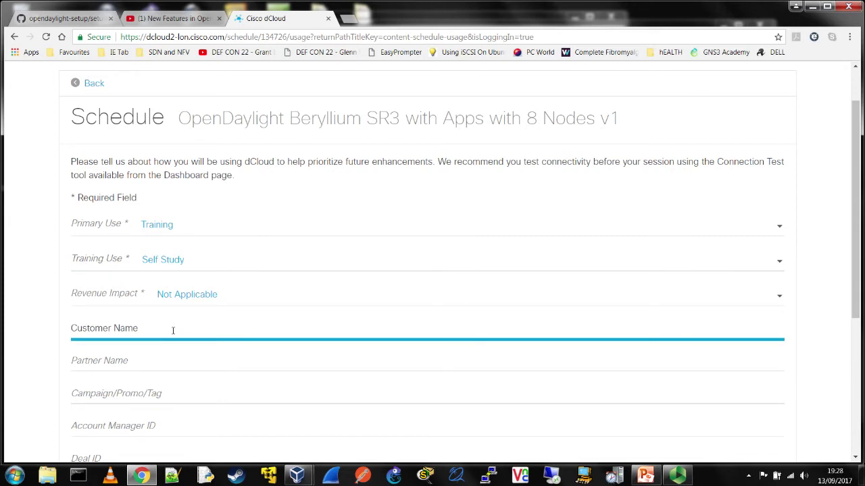
click(176, 367)
scroll(177, 362, down, 3)
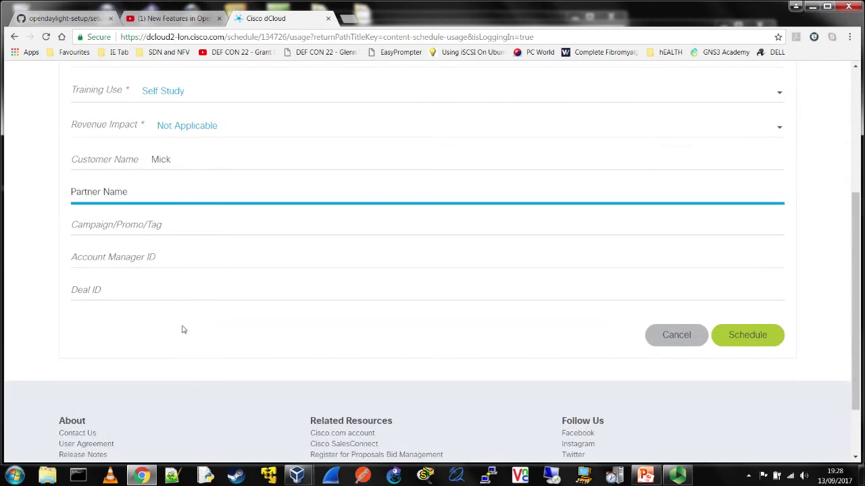
scroll(192, 317, up, 2)
double_click(177, 218)
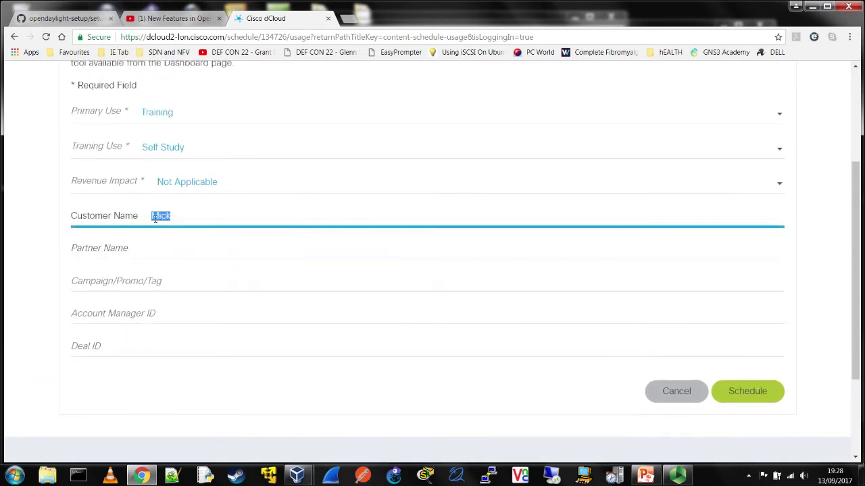
key(BackSpace)
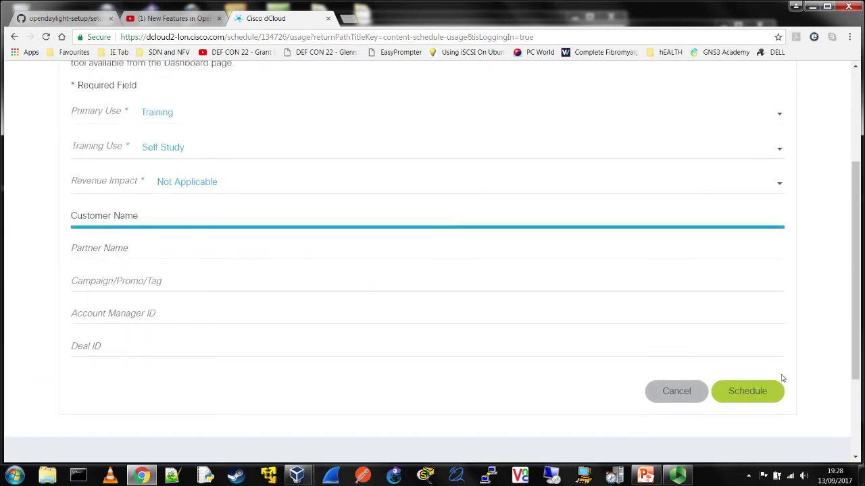
- Submit the usage form to schedule the OpenDaylight lab session
click(749, 391)
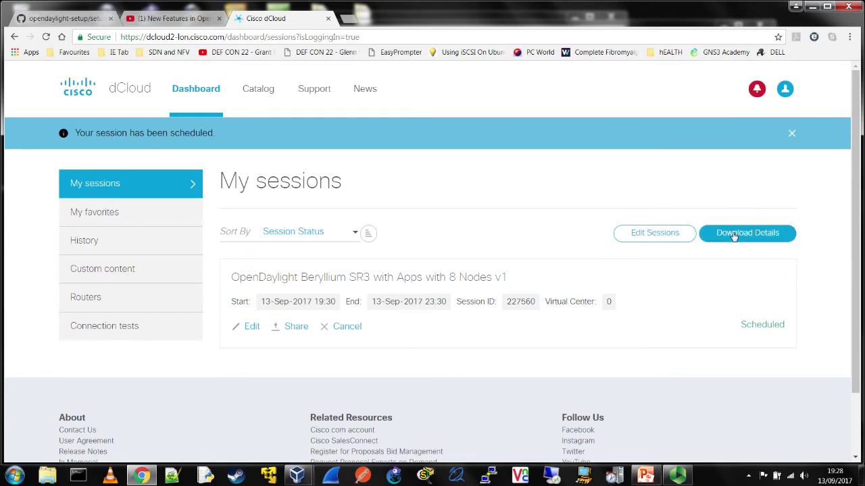
- Return to the GitHub setup guide and read its steps 3 to 6, from scheduling the session to viewing the session details
scroll(531, 292, down, 1)
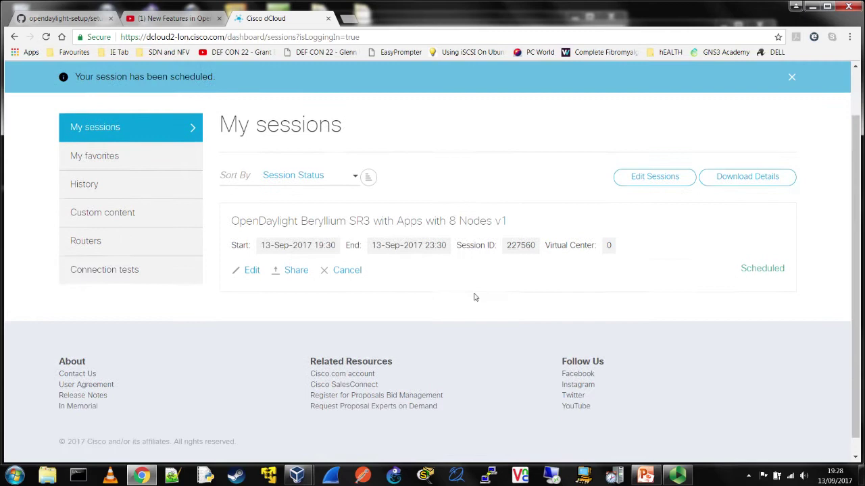
click(71, 25)
scroll(464, 238, down, 5)
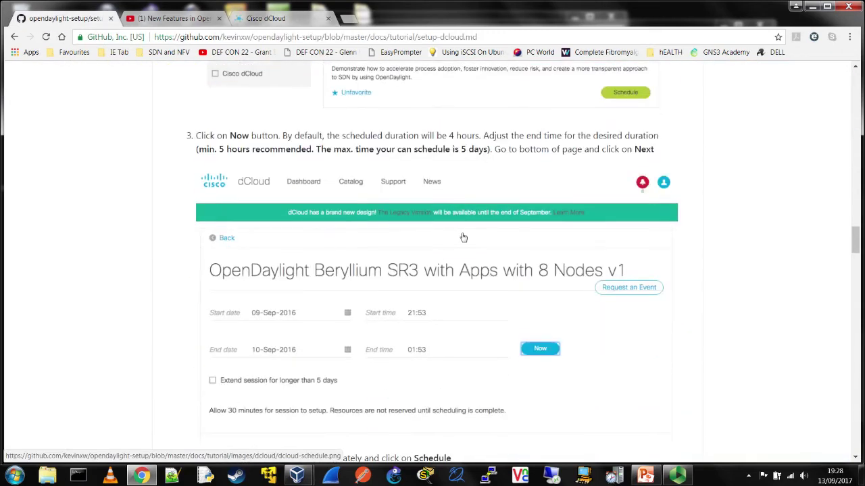
scroll(463, 237, down, 5)
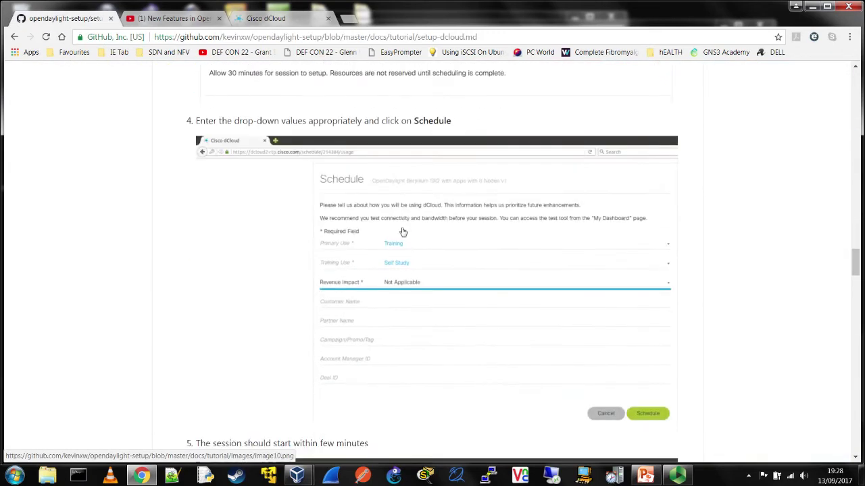
scroll(473, 274, down, 2)
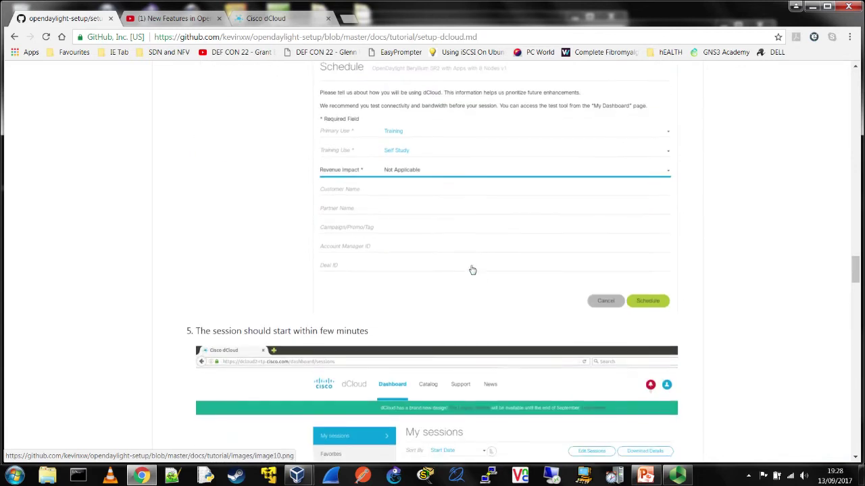
scroll(470, 273, down, 1)
scroll(471, 270, down, 2)
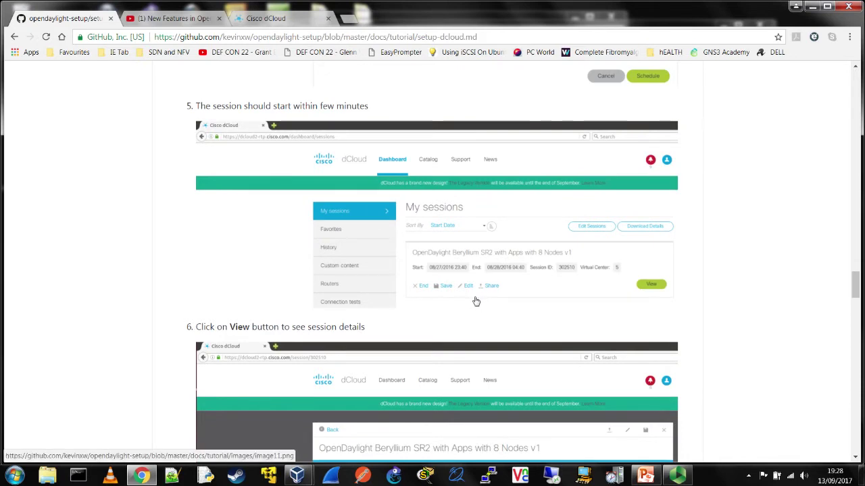
scroll(477, 302, down, 1)
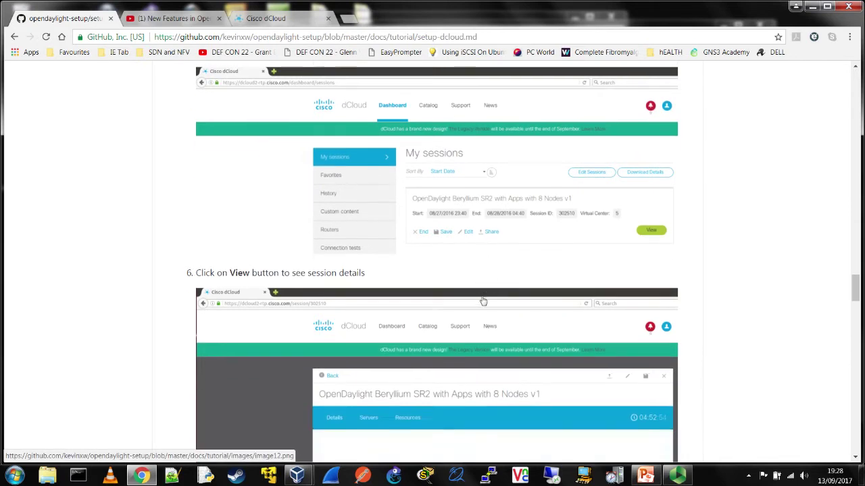
scroll(479, 301, down, 1)
scroll(484, 301, down, 1)
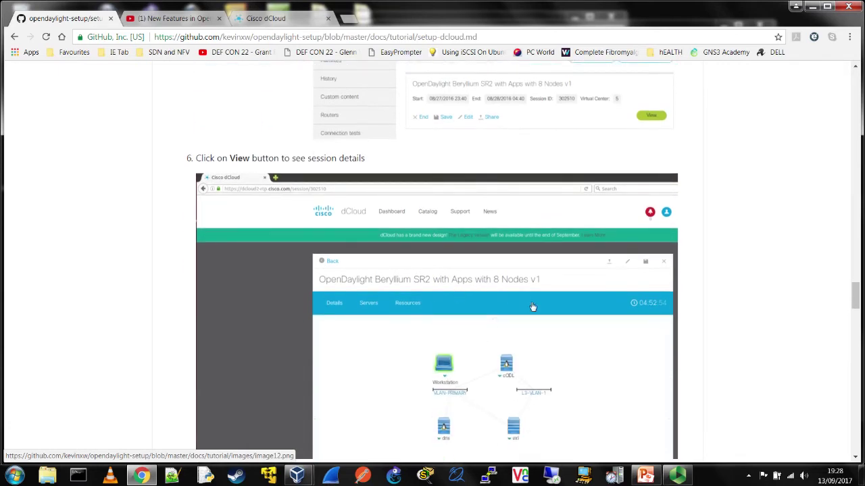
scroll(525, 328, up, 1)
scroll(526, 325, up, 2)
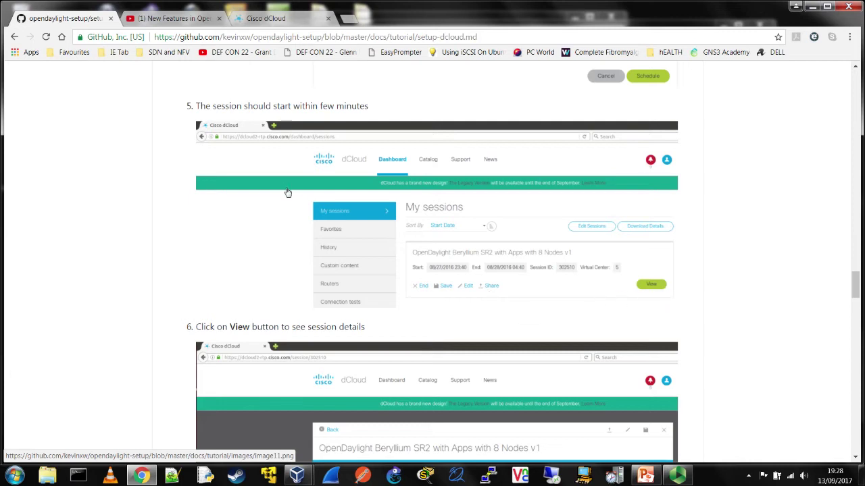
- Check the session's status in dCloud and read guide steps 6 and 7, dismissing the Windows color scheme prompt
click(288, 20)
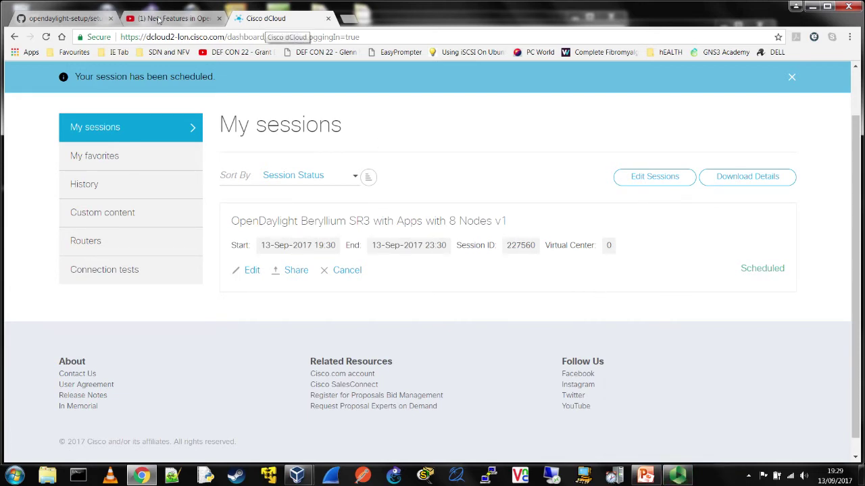
click(74, 18)
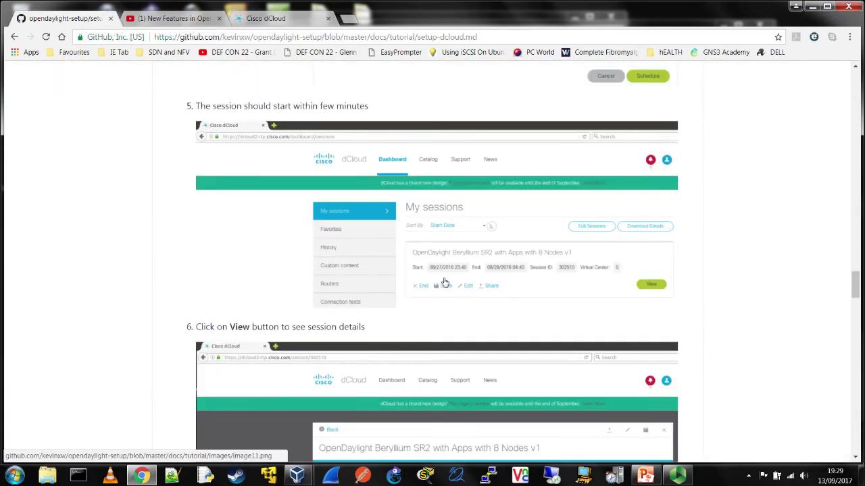
scroll(458, 214, down, 4)
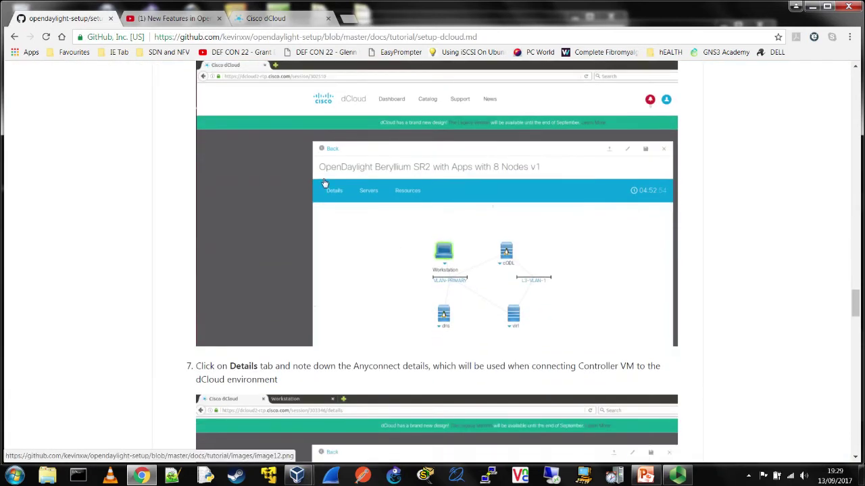
scroll(423, 261, down, 2)
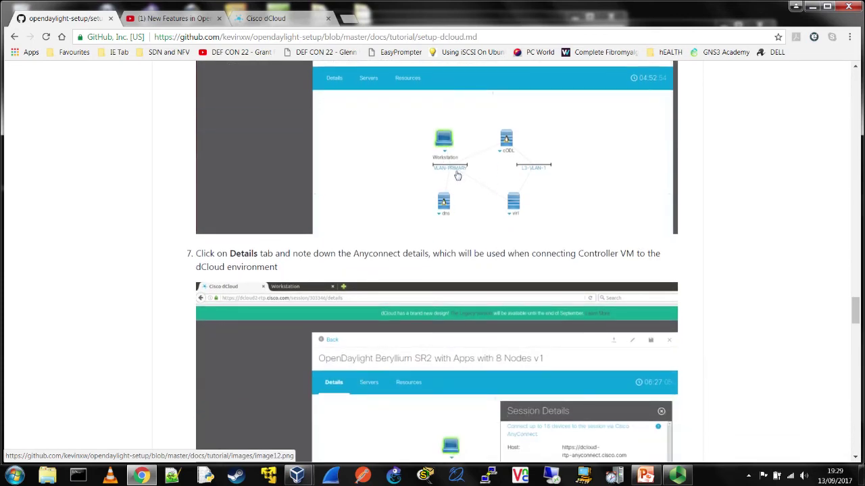
scroll(476, 199, down, 3)
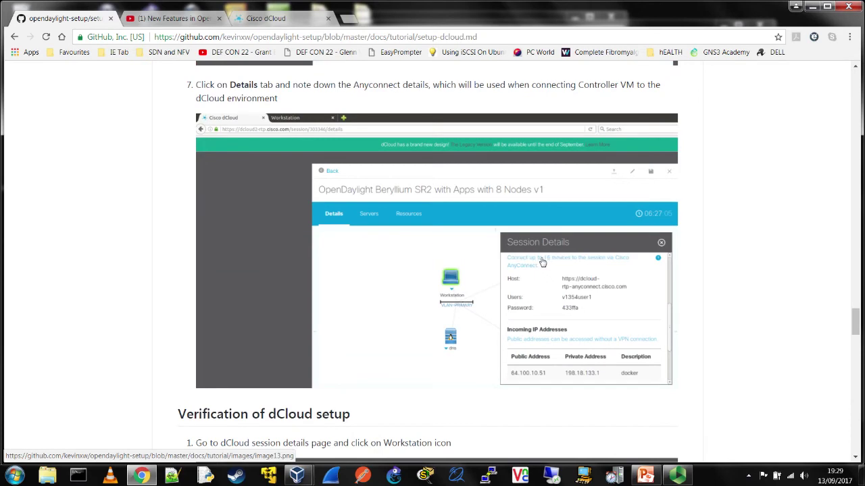
scroll(540, 278, down, 1)
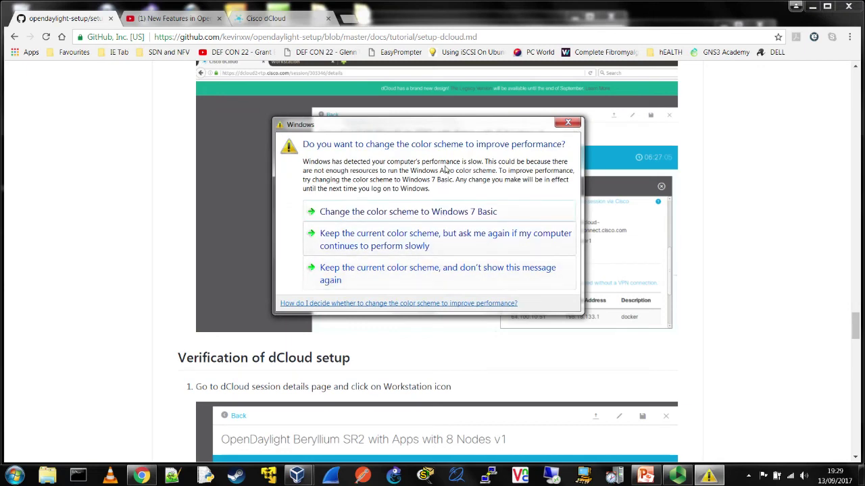
click(564, 126)
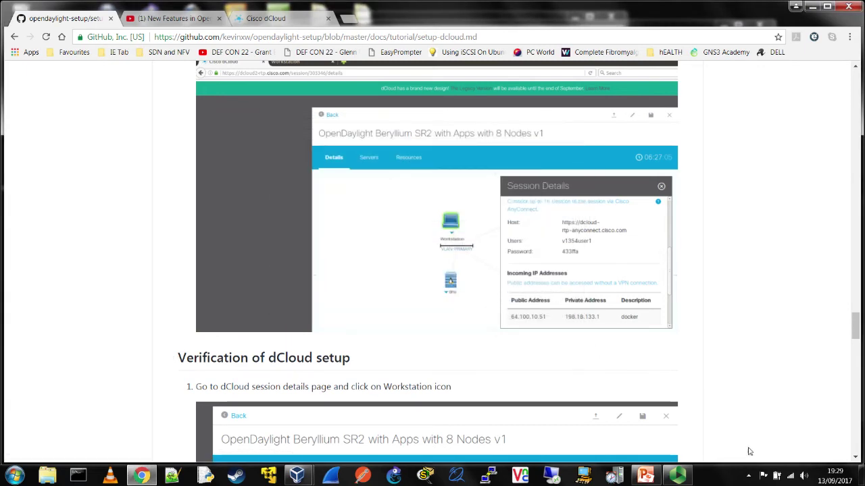
scroll(598, 294, up, 3)
scroll(606, 293, up, 2)
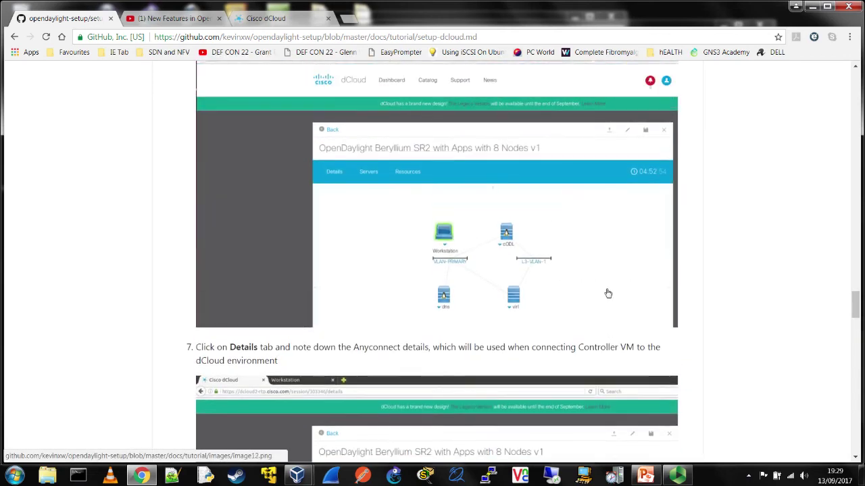
- Recheck the scheduled OpenDaylight session's status on the dCloud dashboard and return to the setup guide
click(303, 19)
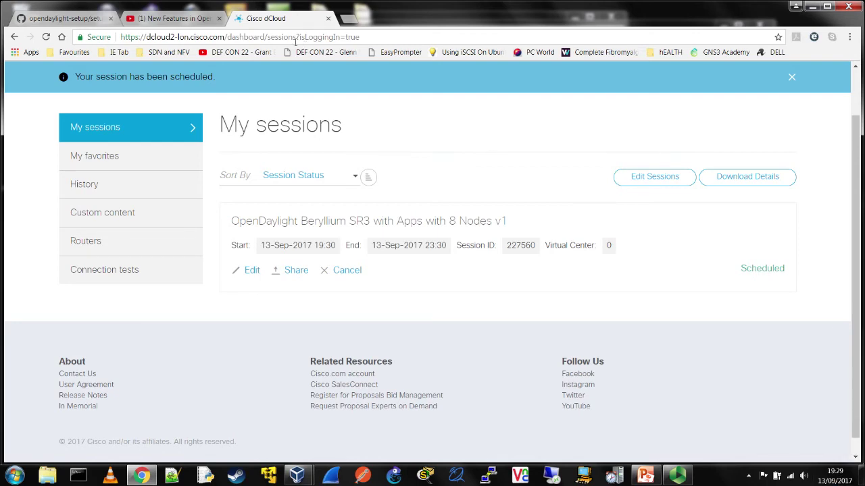
click(161, 19)
click(81, 18)
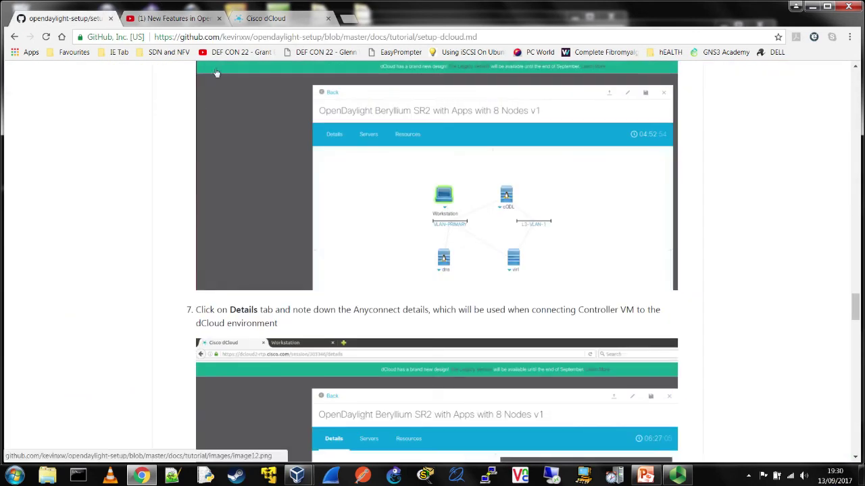
- Look over the YouTube page of the video on new OpenDaylight BGP and PCEP features, including its description
click(186, 21)
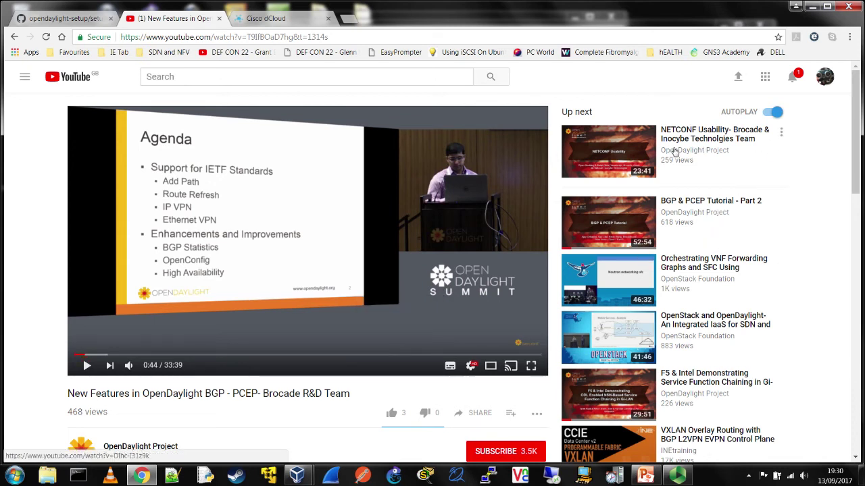
scroll(225, 389, down, 1)
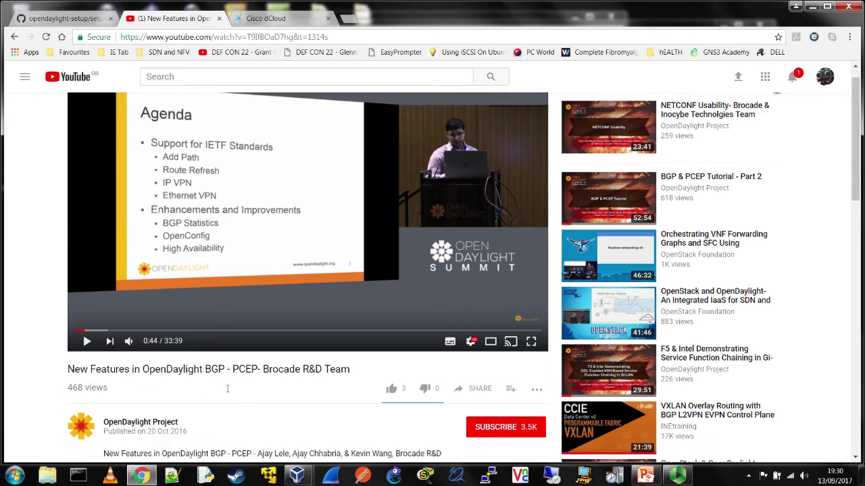
scroll(235, 387, up, 1)
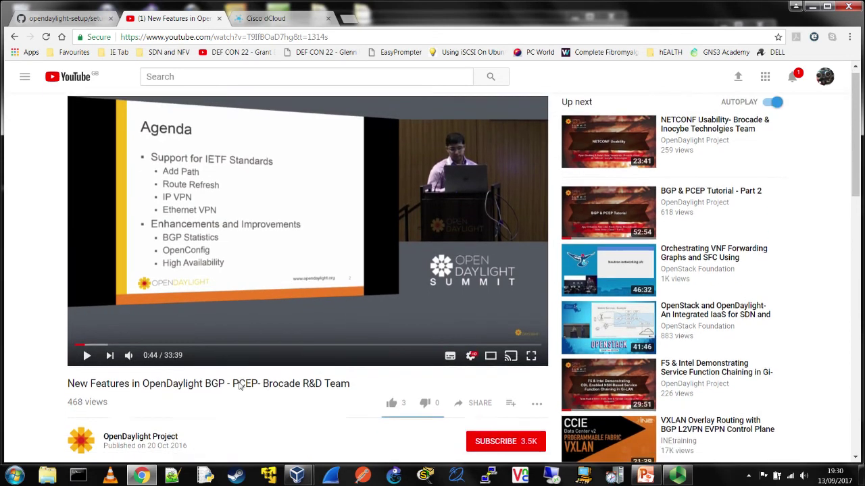
scroll(238, 386, down, 1)
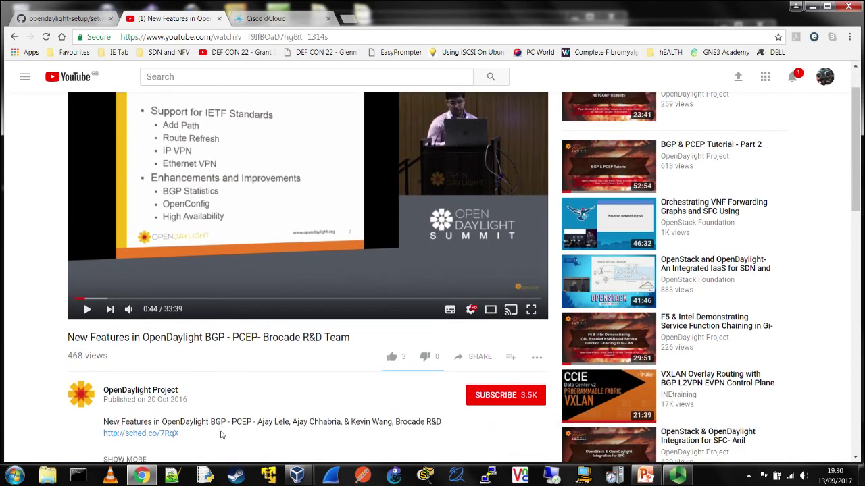
scroll(281, 438, up, 1)
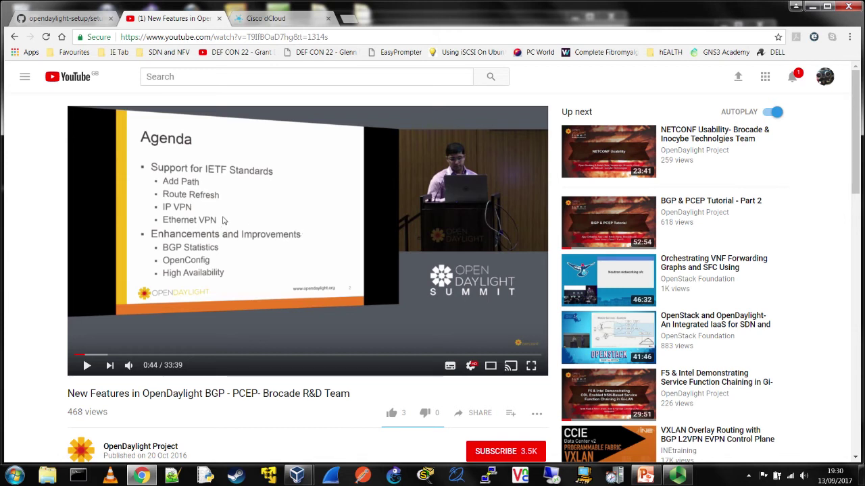
- Review guide step 7 on noting the AnyConnect details and check the lab session's progress in dCloud
click(85, 20)
scroll(538, 229, down, 1)
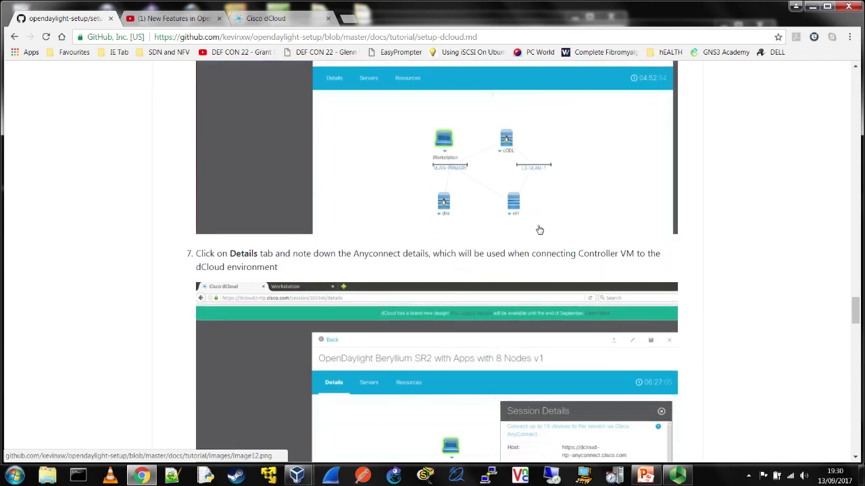
scroll(539, 229, down, 2)
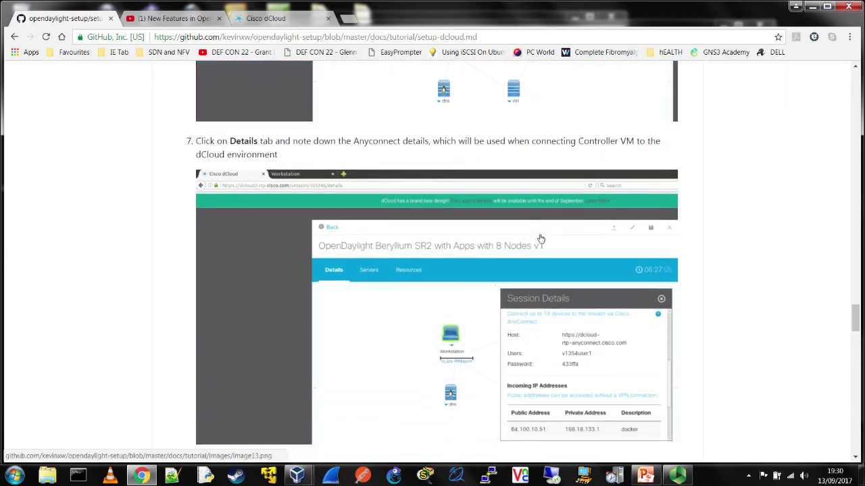
scroll(546, 241, up, 2)
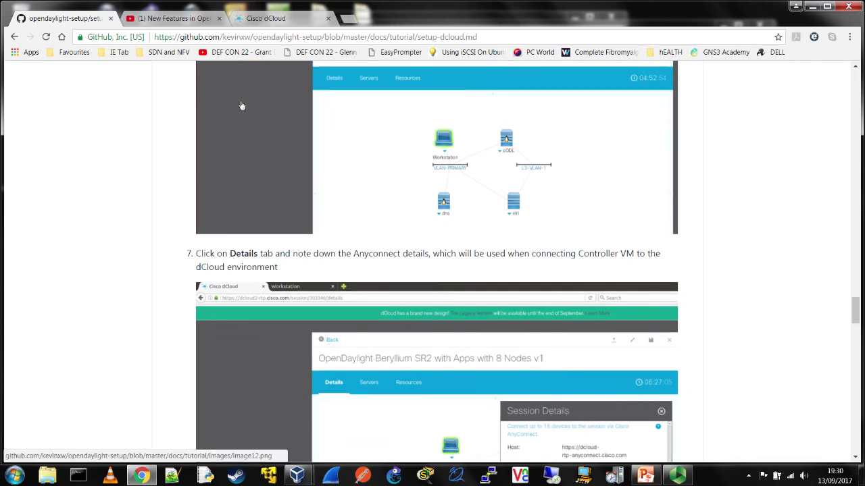
click(271, 20)
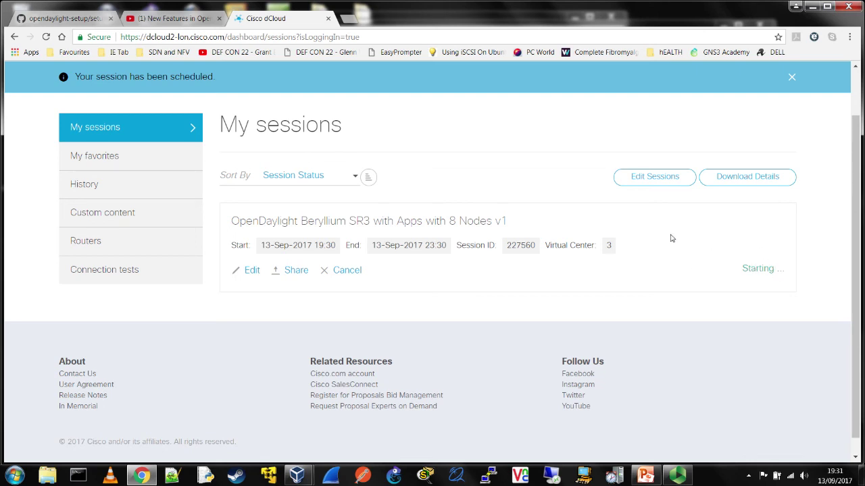
- Read the guide's section on verifying the dCloud setup through the Workstation's remote desktop, dismissing the Windows color scheme prompt
click(45, 18)
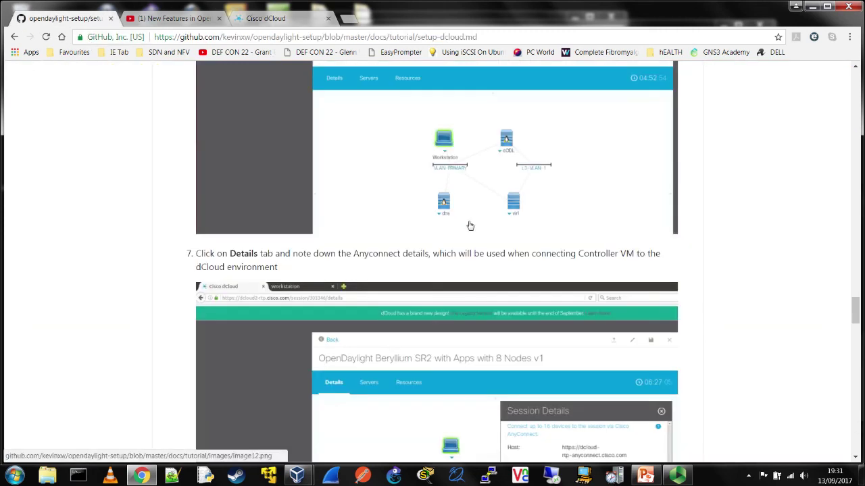
scroll(453, 222, down, 2)
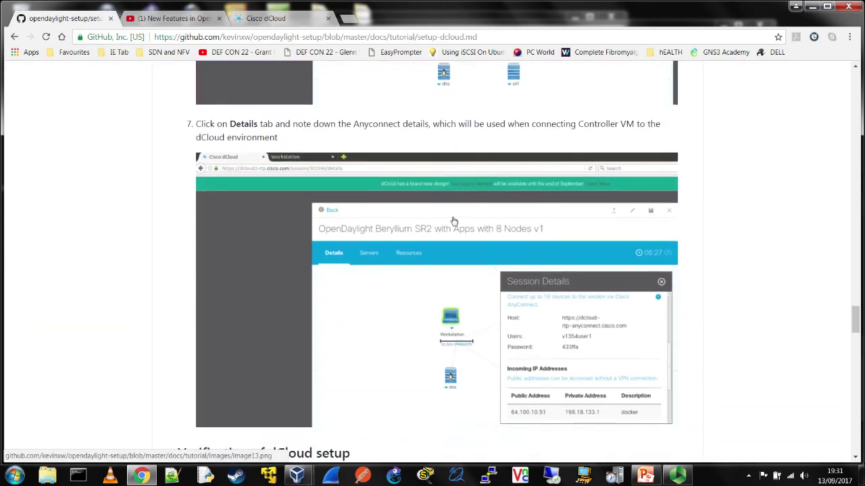
scroll(453, 221, down, 1)
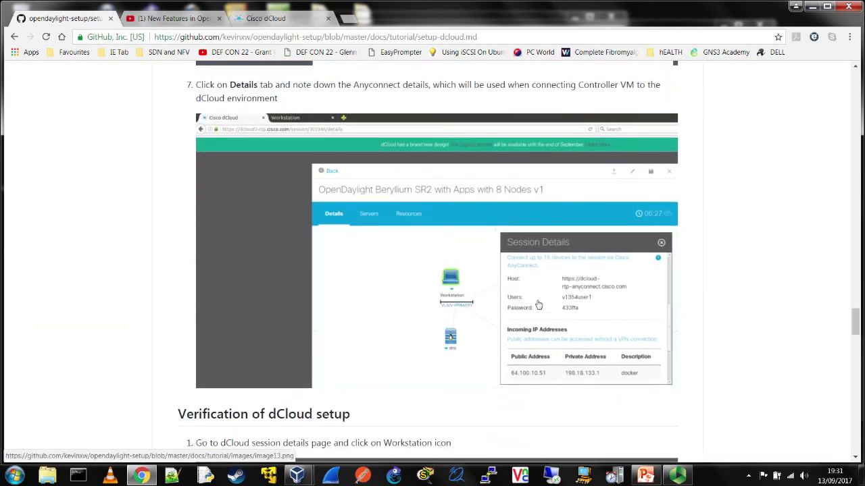
scroll(512, 298, down, 2)
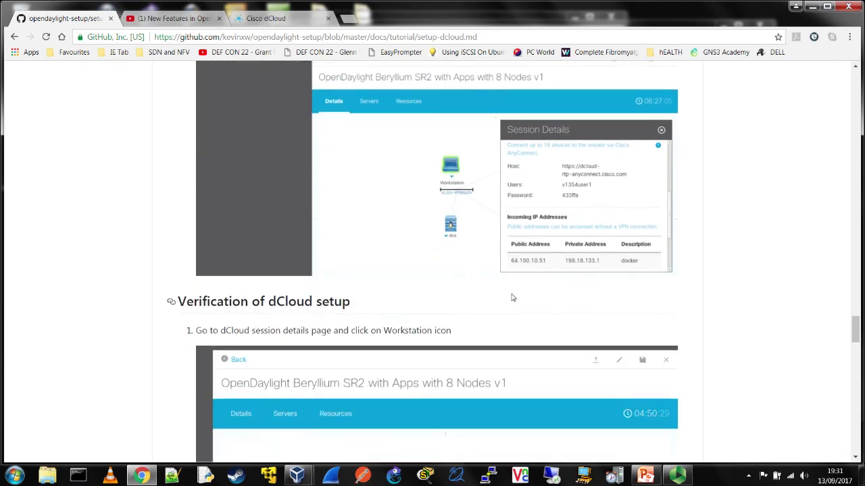
scroll(512, 298, down, 3)
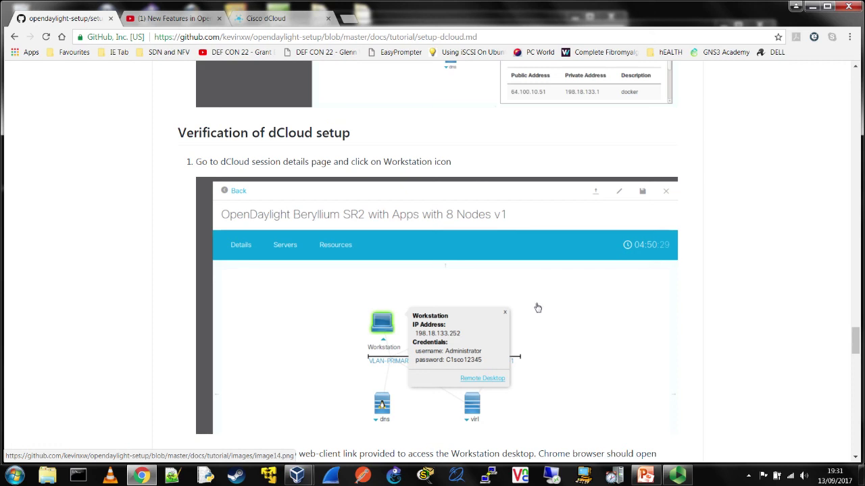
scroll(533, 305, down, 1)
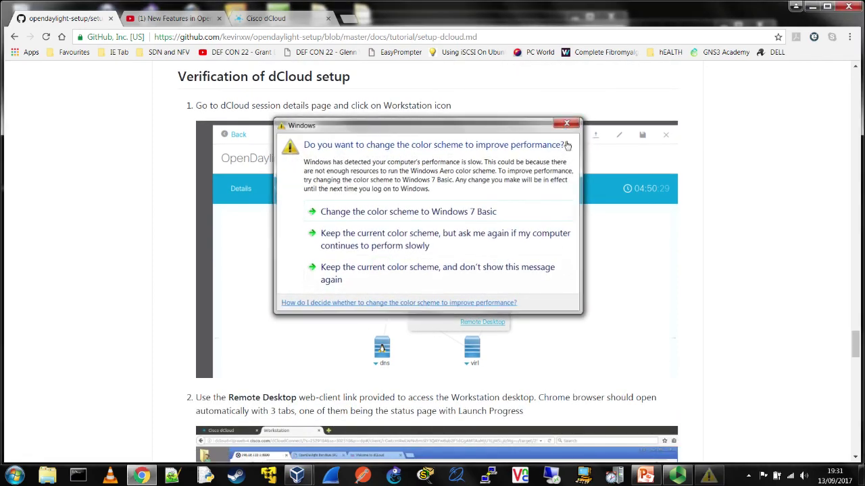
click(566, 123)
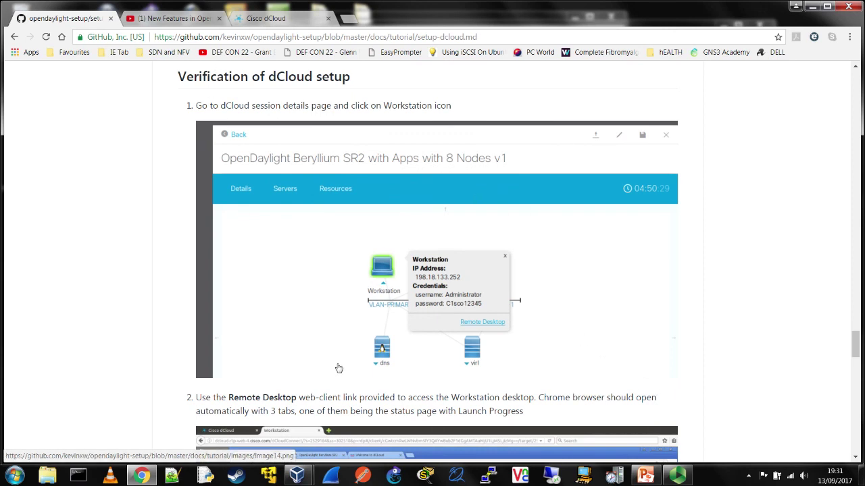
click(674, 480)
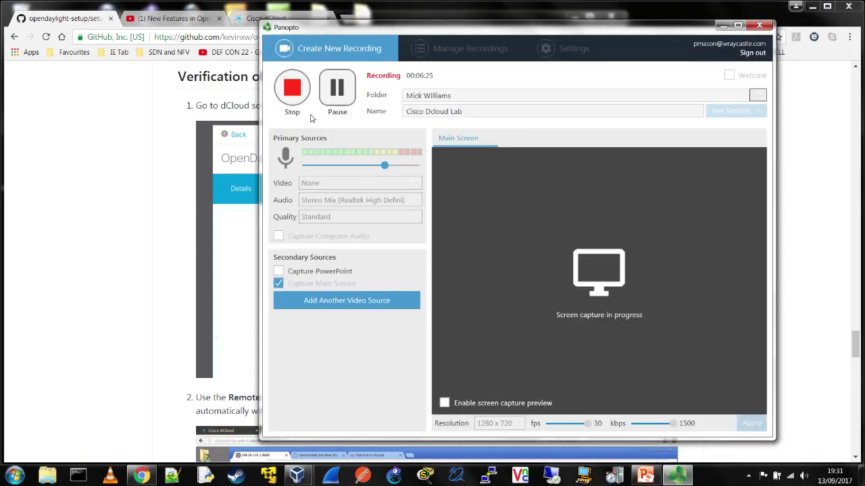